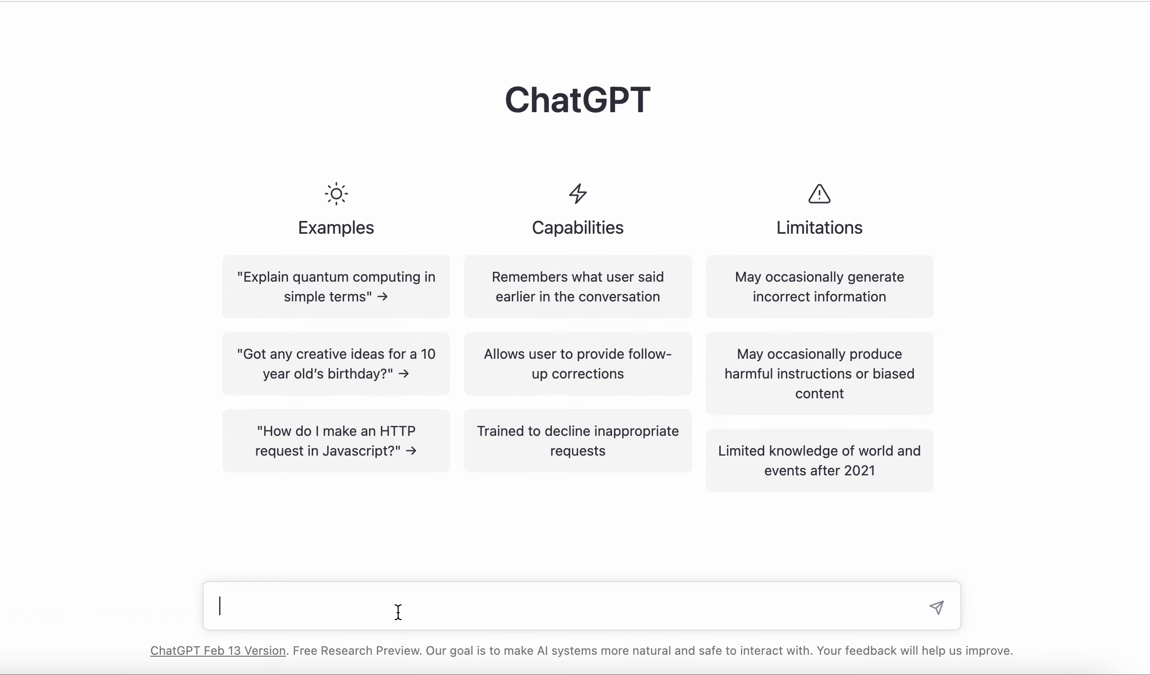
type("what is this code doing")
Step: Send 'what is this code doing' with the pasted uploadFileS3 code and read the explanation
key("ctrl+v")
key("Return")
scroll(472, 297, "up", 4)
scroll(472, 298, "up", 3)
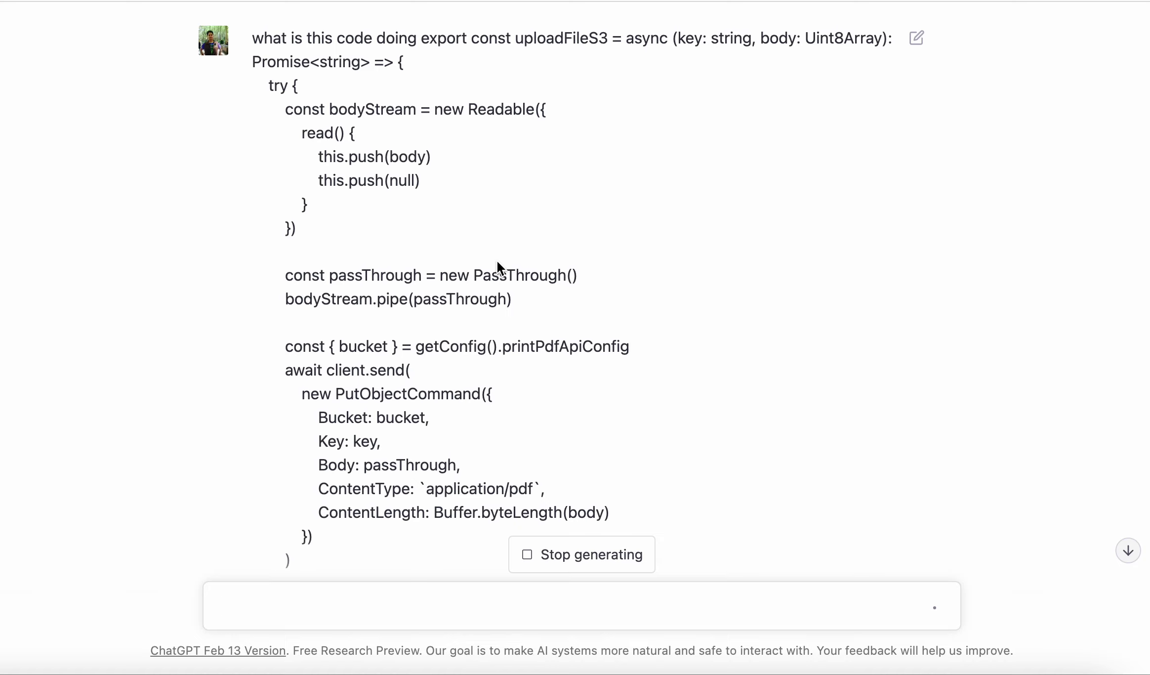
scroll(497, 261, "down", 2)
scroll(497, 260, "down", 5)
scroll(388, 229, "down", 1)
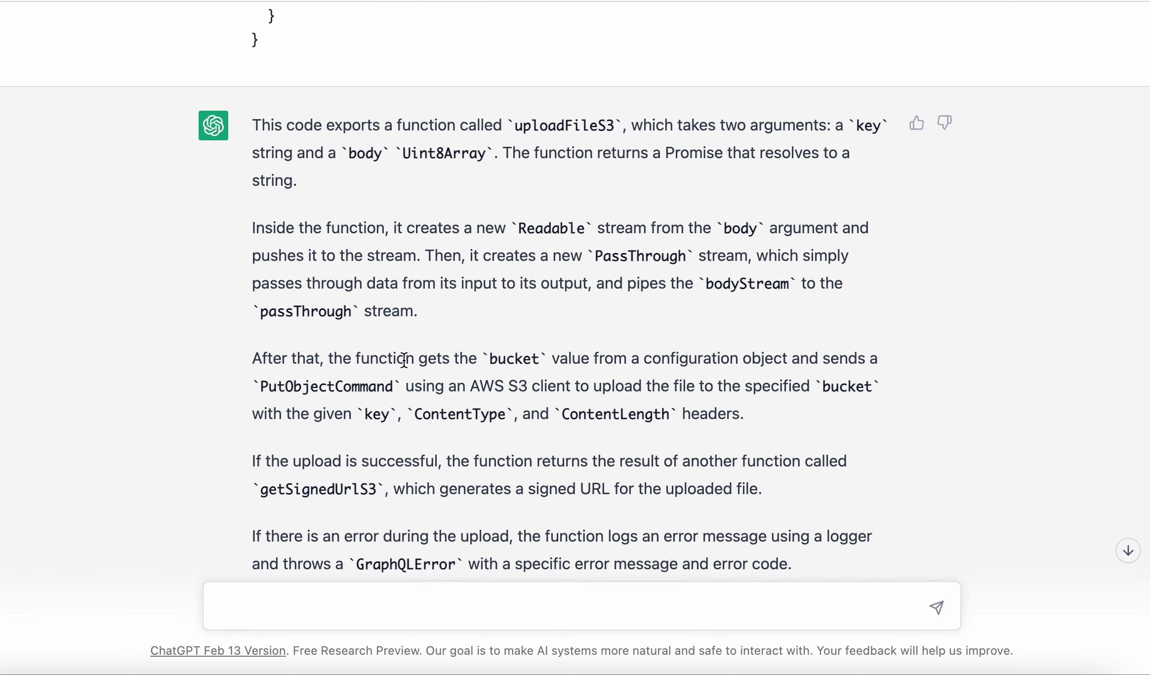
scroll(404, 360, "down", 2)
scroll(404, 361, "up", 1)
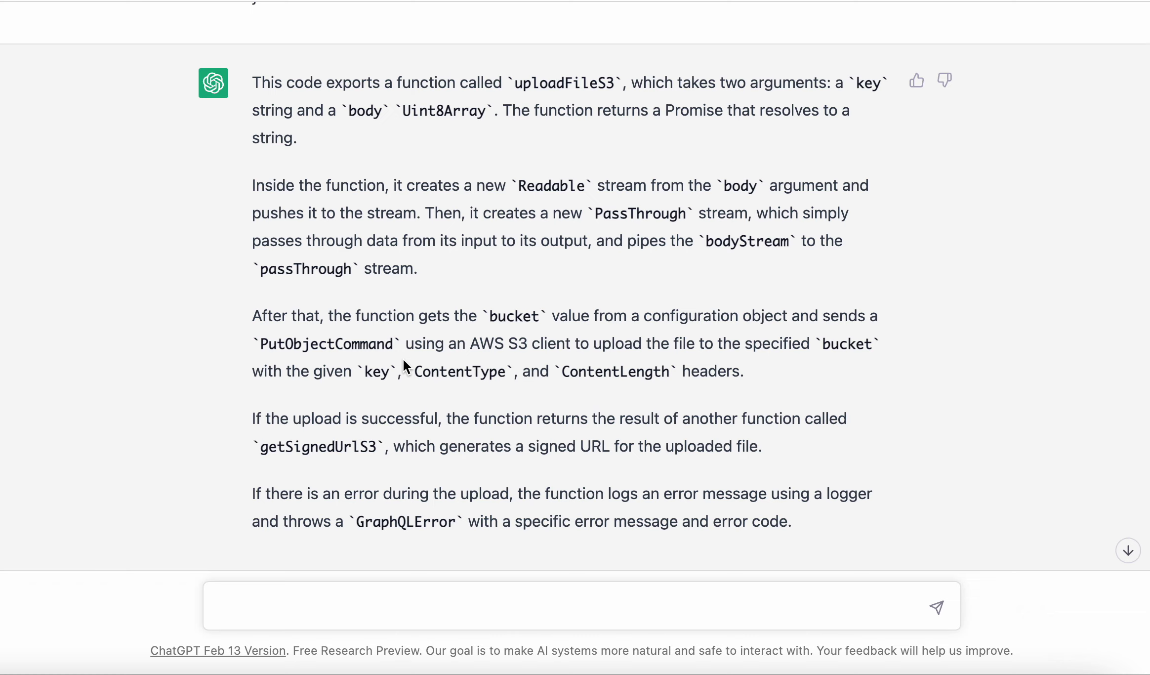
scroll(403, 364, "down", 1)
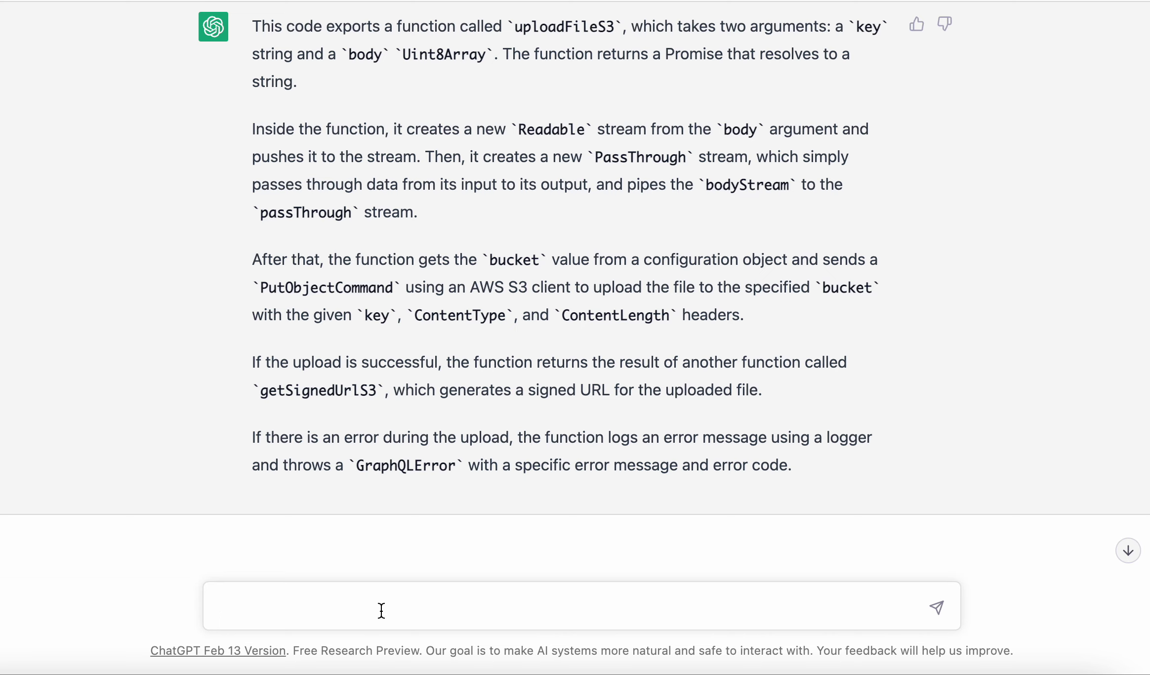
type("are there any problems with this code")
Step: Send 'are there any problems with this code' to get security, error-handling and scalability issues
key("Return")
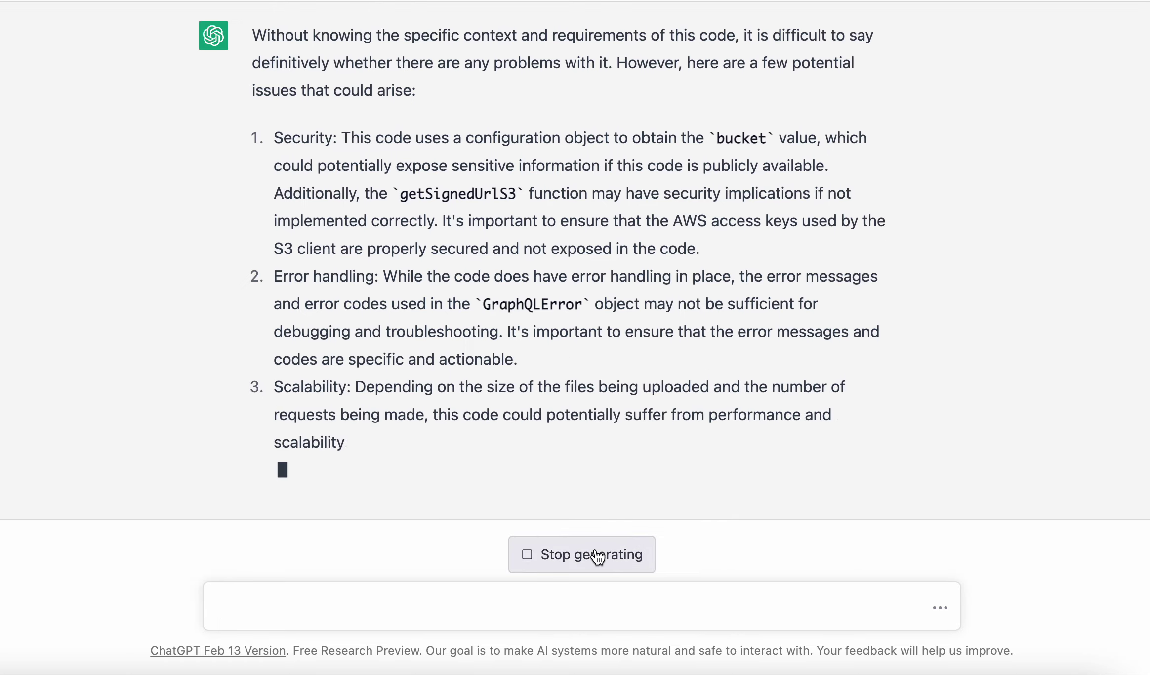
Step: Send 'how can we improve this' and stop the five-point improvement answer mid-generation
left_click(364, 603)
type("how can we improve this")
key("Return")
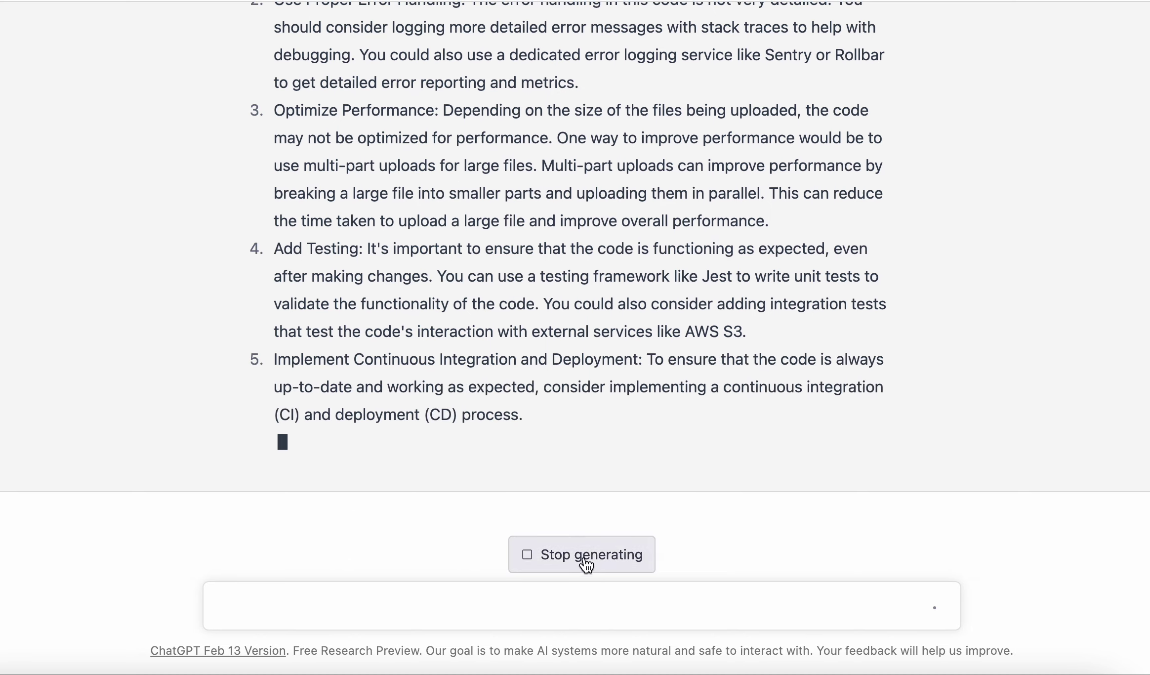
left_click(584, 564)
scroll(462, 291, "up", 5)
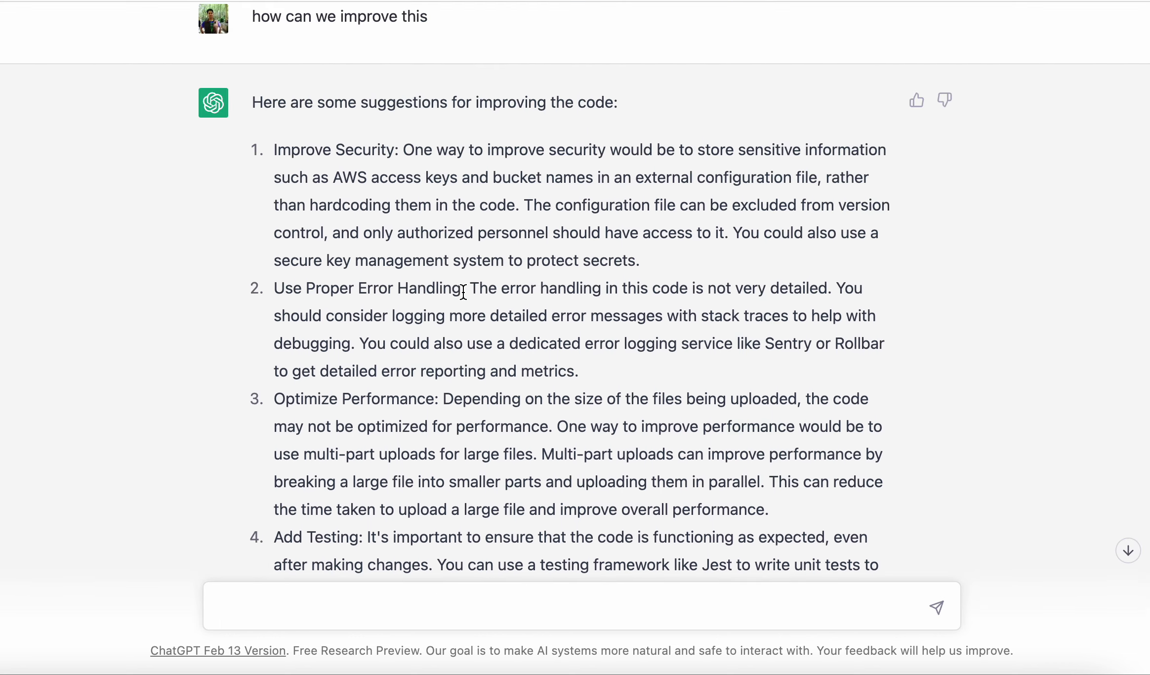
scroll(403, 315, "down", 3)
scroll(403, 316, "down", 5)
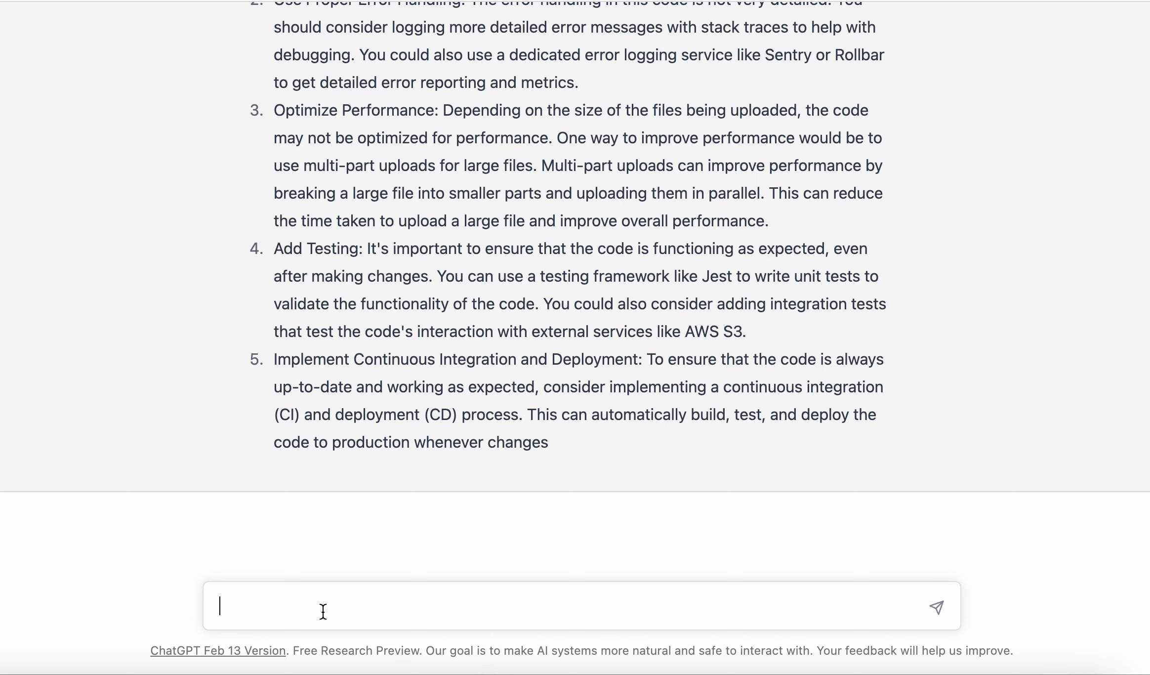
type("can we test this code")
Step: Clear a draft, send 'can you write a test' and stop the Jest test for uploadFileS3 partway
key("super+a")
key("BackSpace")
type("can you write a test")
key("Return")
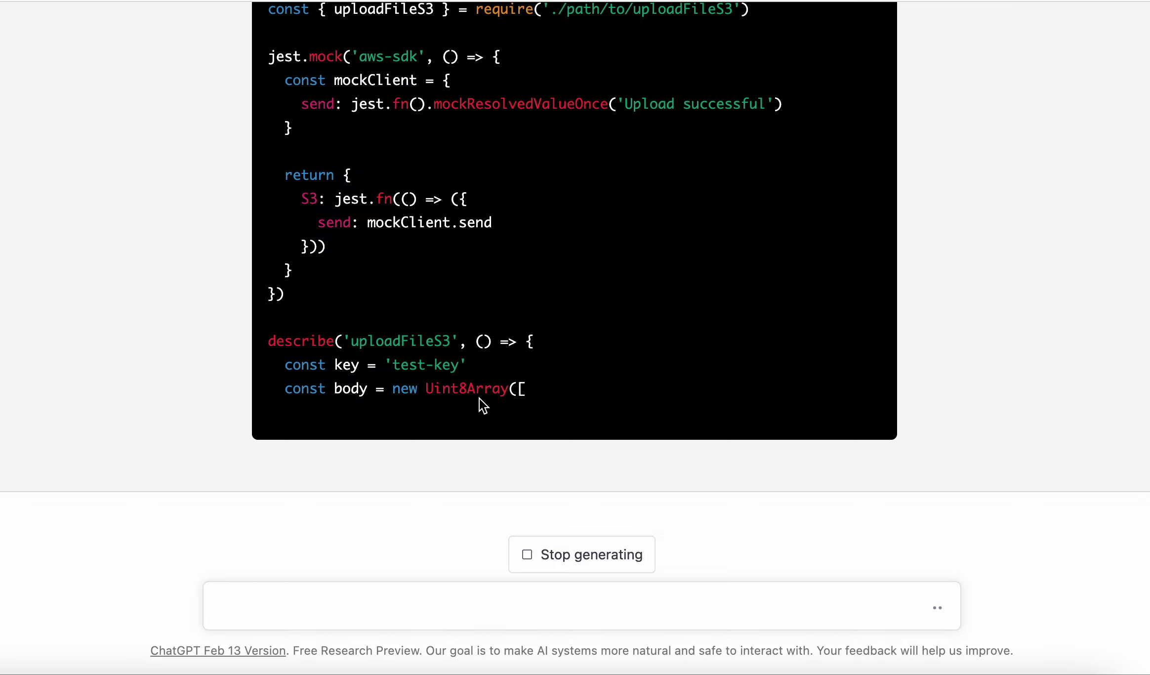
left_click(583, 556)
scroll(389, 381, "up", 15)
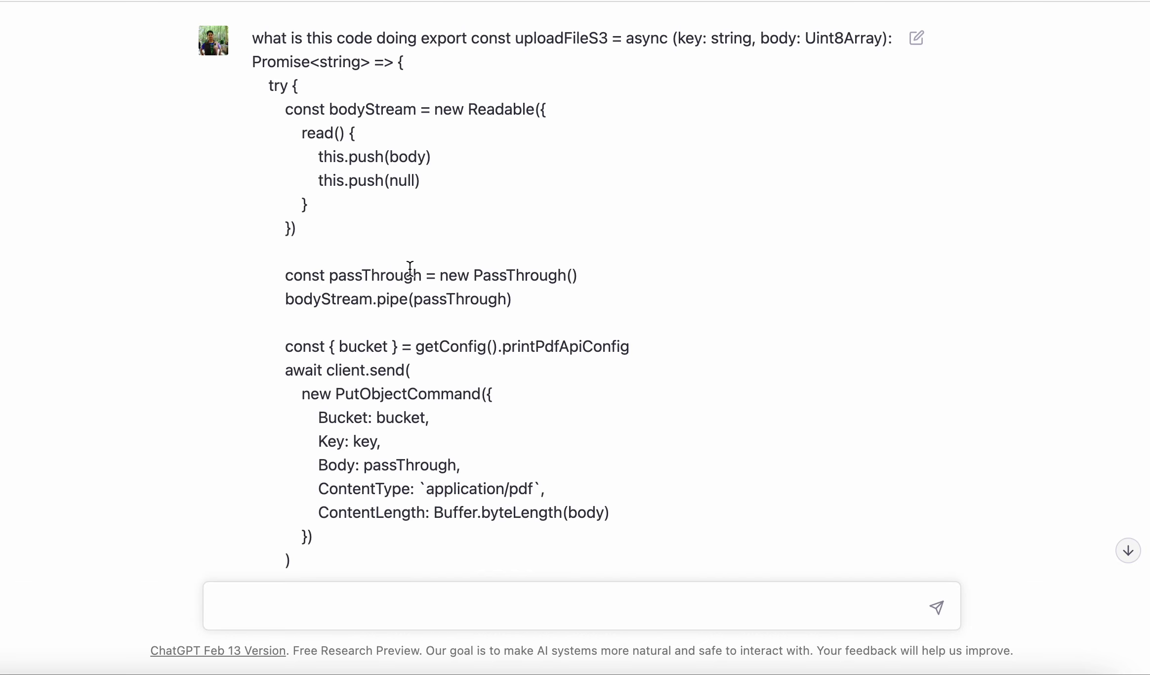
scroll(410, 270, "down", 5)
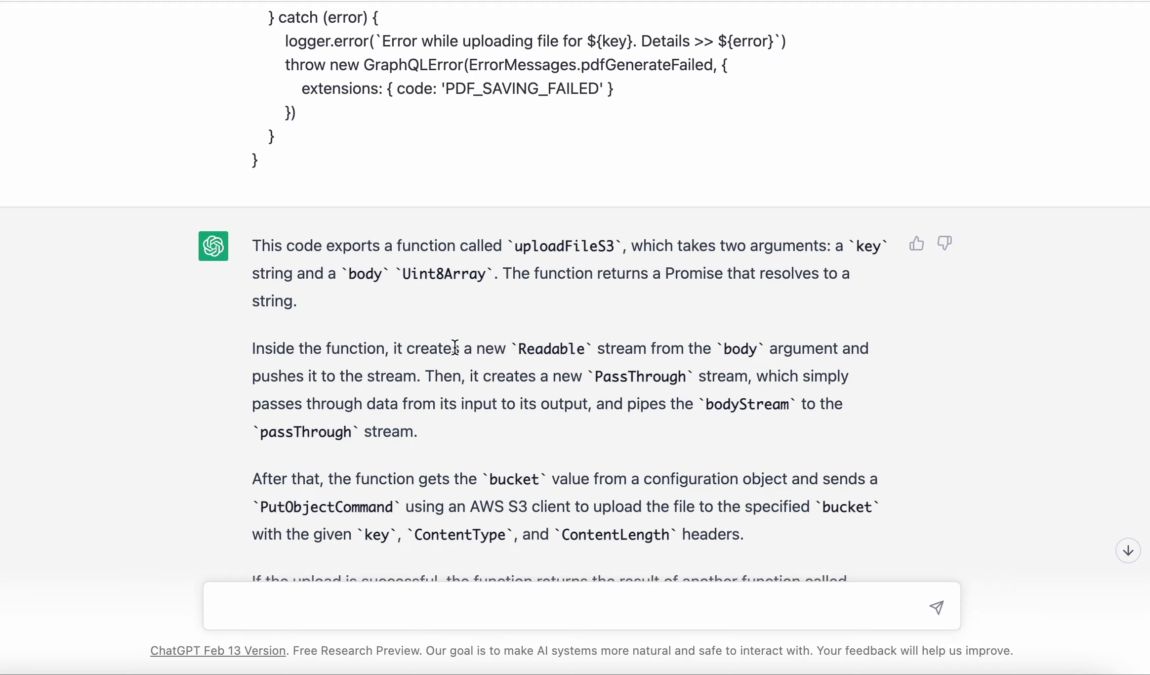
scroll(454, 346, "down", 10)
scroll(454, 346, "down", 10)
scroll(455, 346, "down", 10)
scroll(454, 346, "down", 3)
scroll(435, 432, "down", 1)
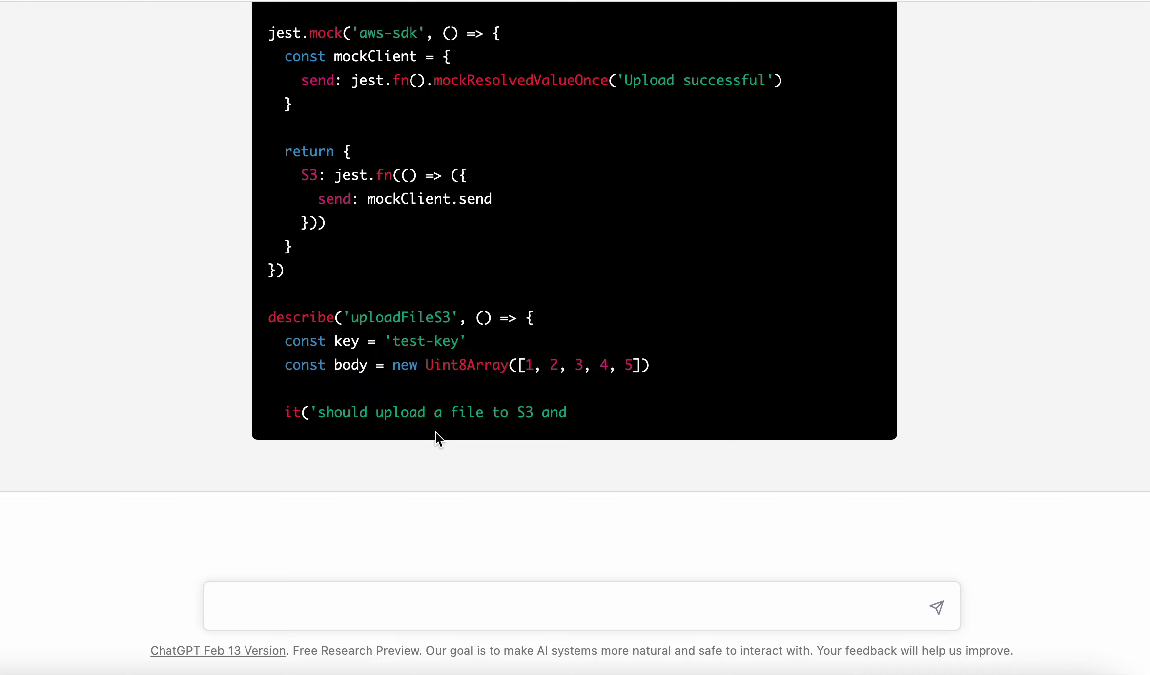